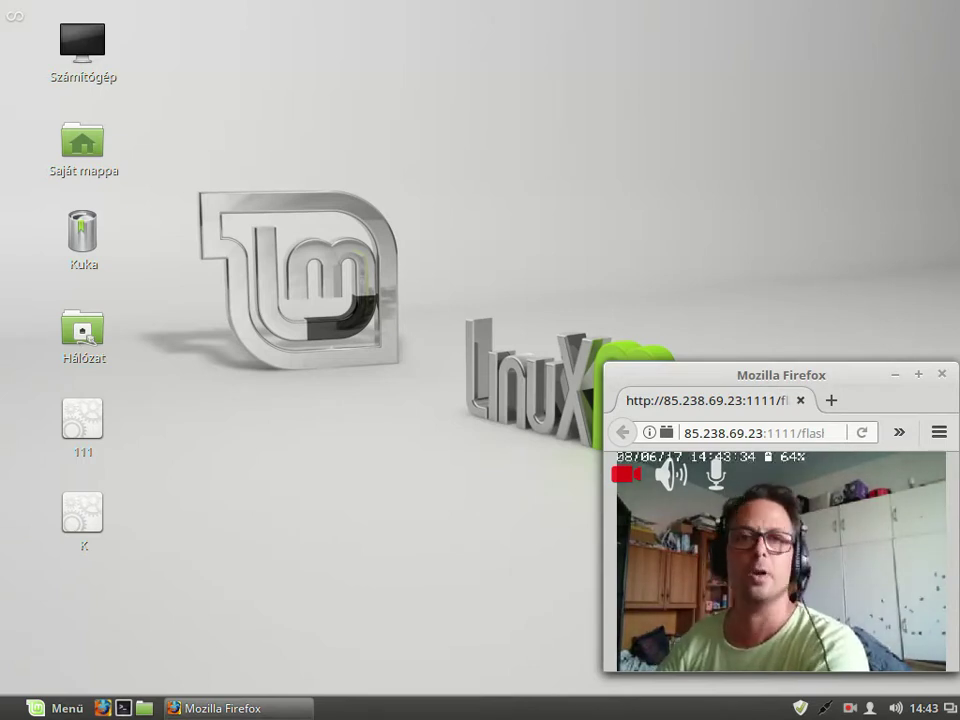
# View the settings of the desktop panel and close them without changing anything
pyautogui.rightClick(376, 708)
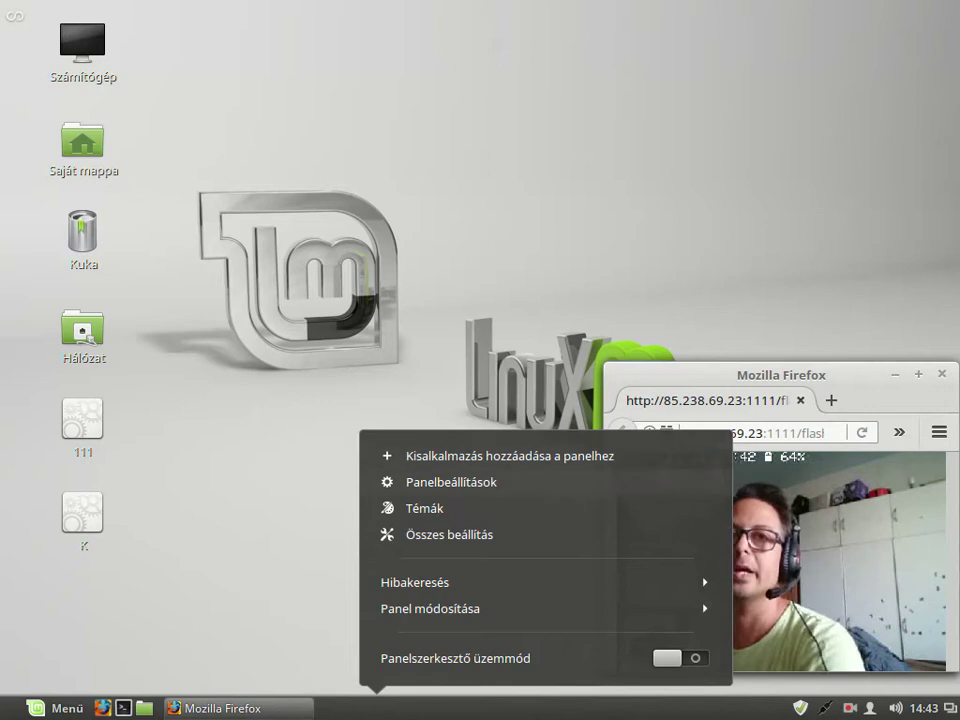
pyautogui.click(515, 484)
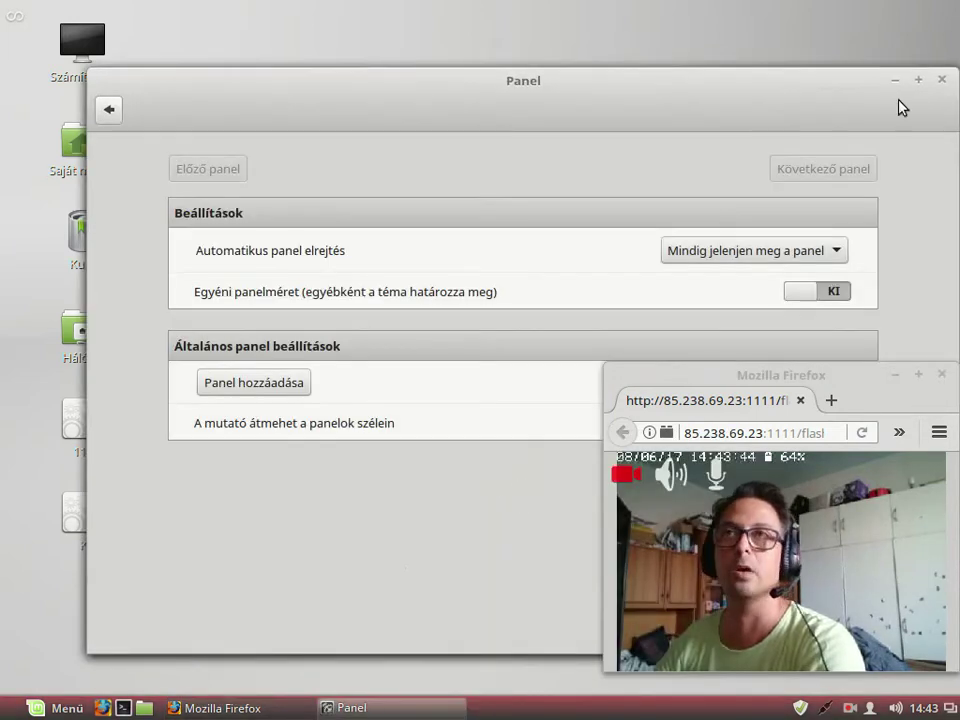
pyautogui.click(943, 80)
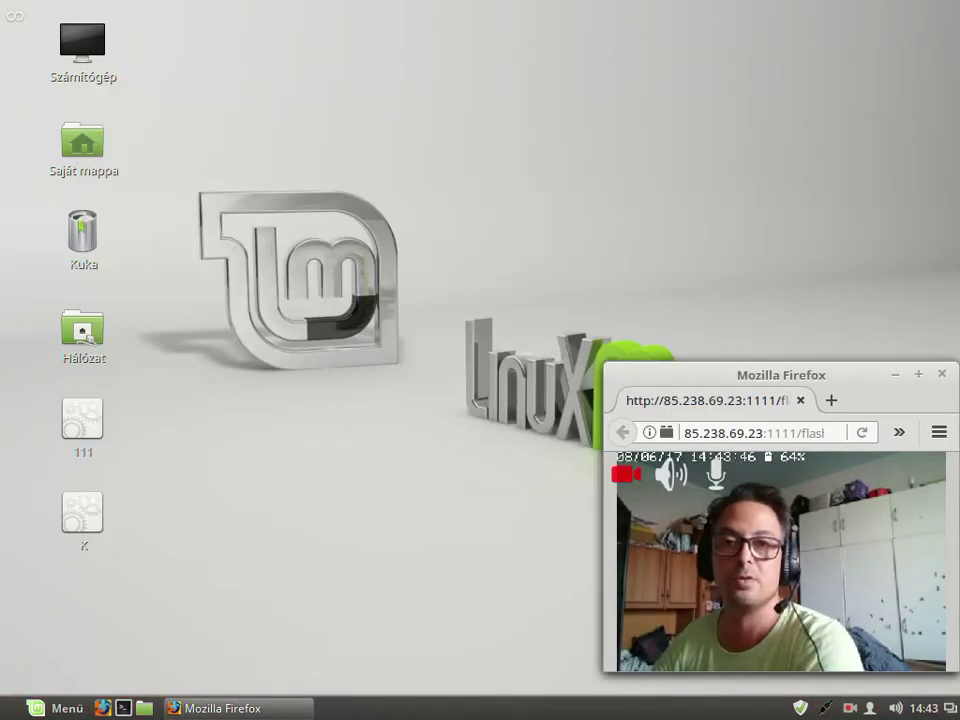
# Remove the existing panel from the desktop through its panel modification options
pyautogui.rightClick(345, 708)
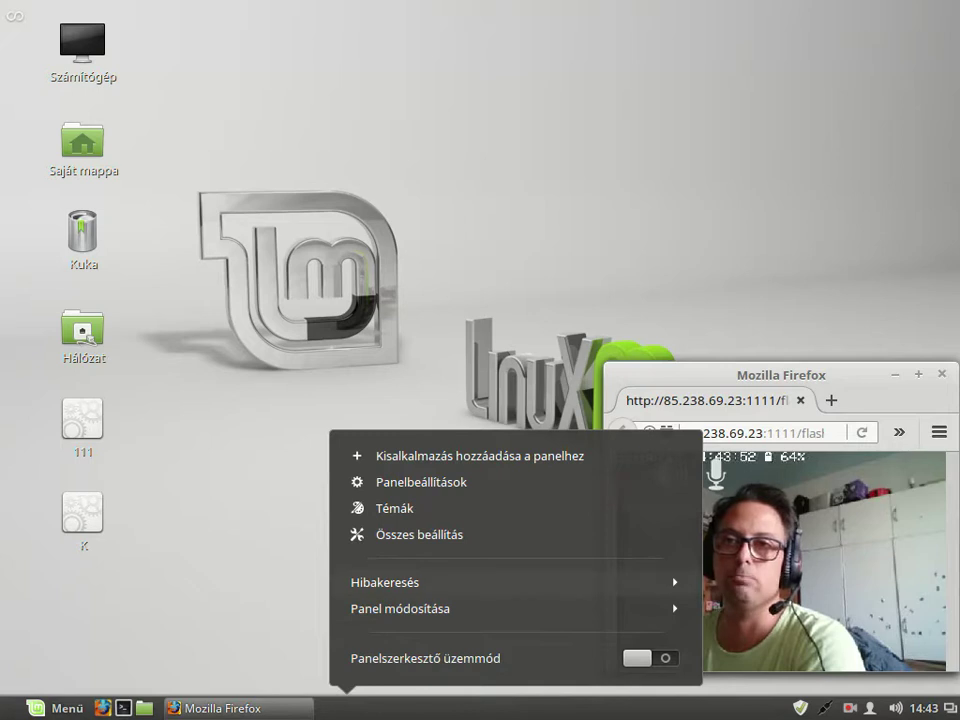
pyautogui.click(400, 608)
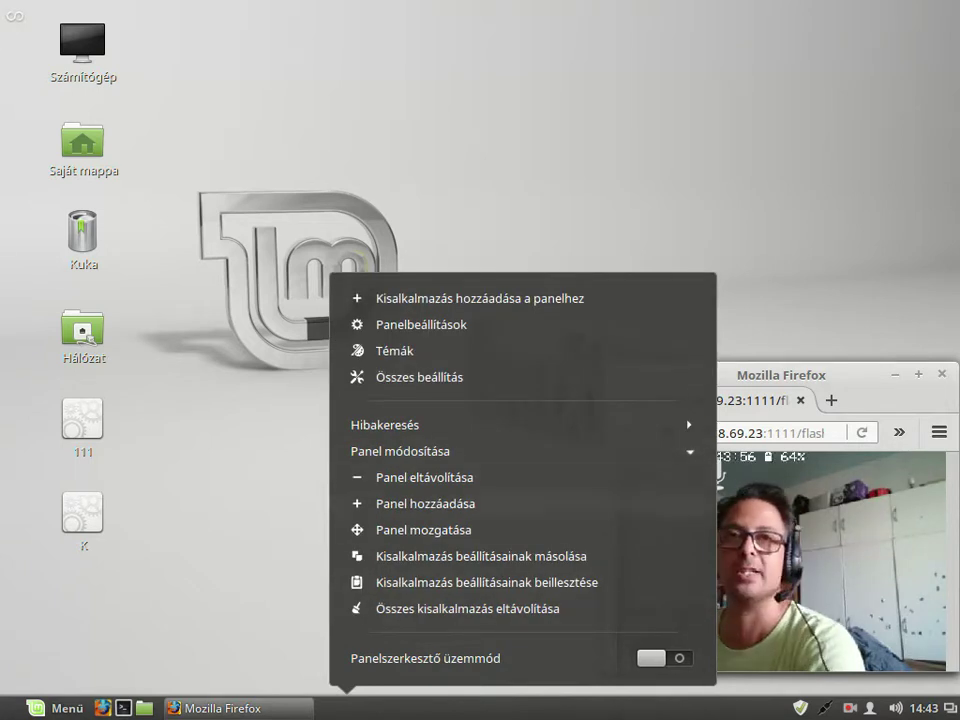
pyautogui.click(415, 477)
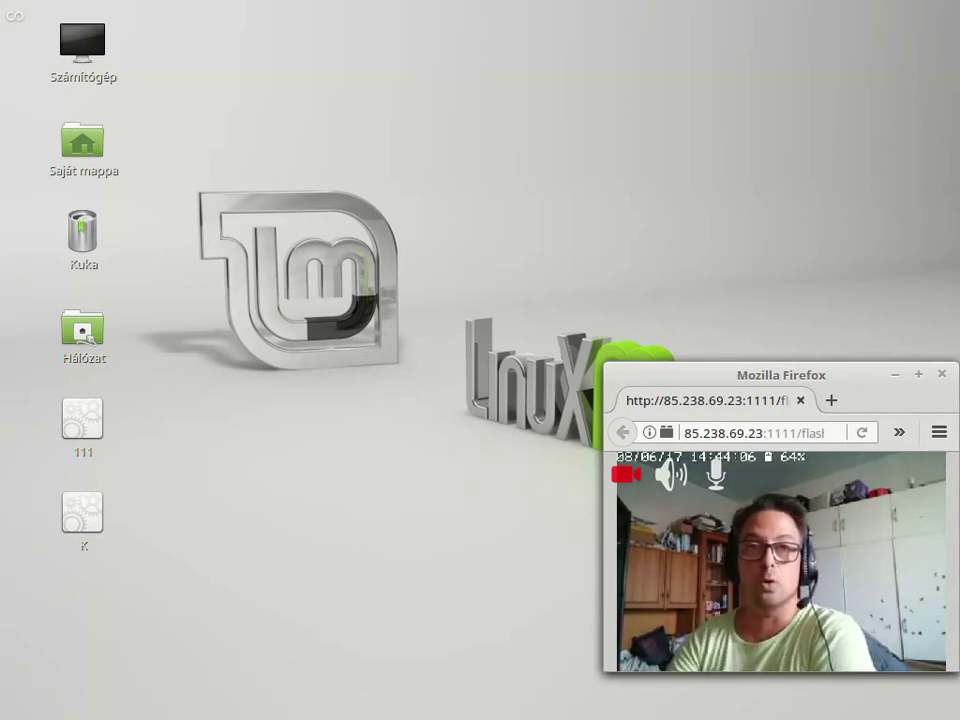
# Select the 111 and K launchers on the desktop and delete both
pyautogui.click(162, 537)
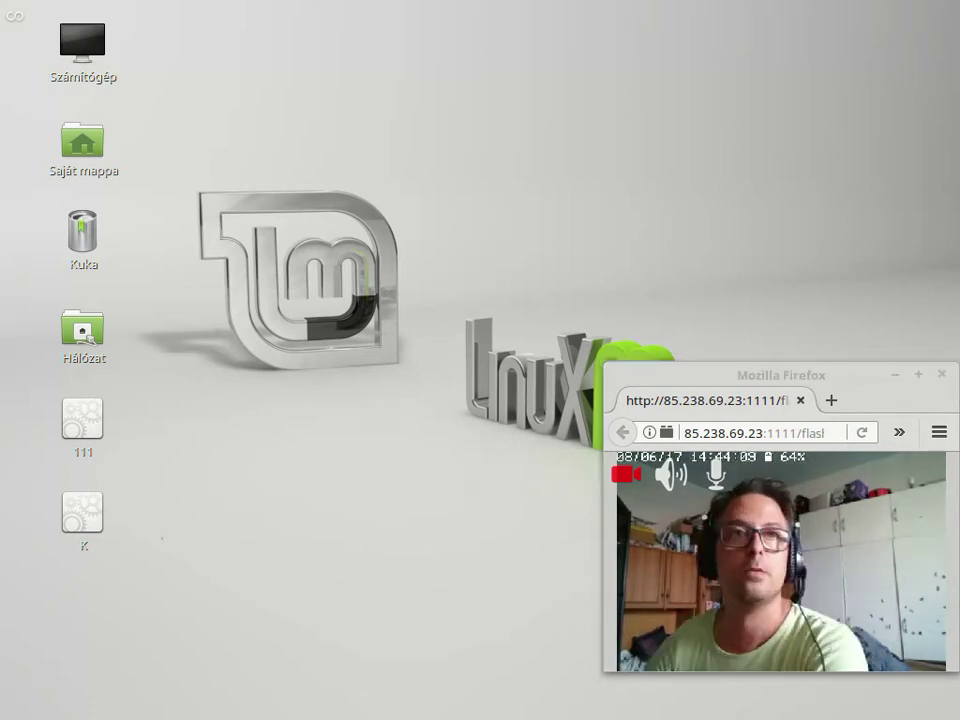
pyautogui.moveTo(162, 537); pyautogui.dragTo(34, 408)
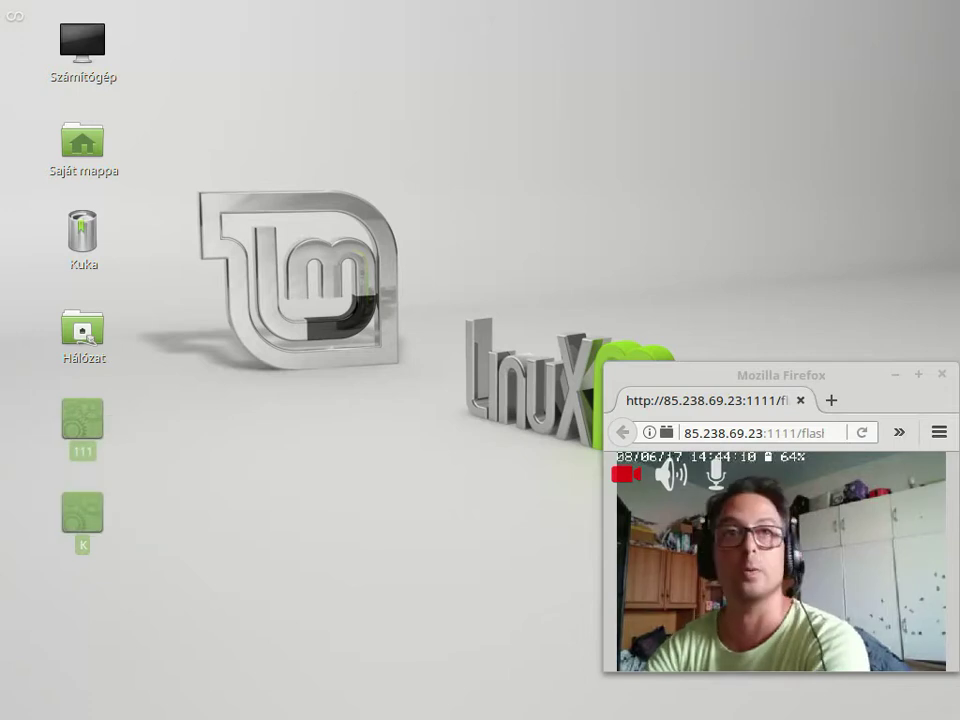
pyautogui.press('Delete')
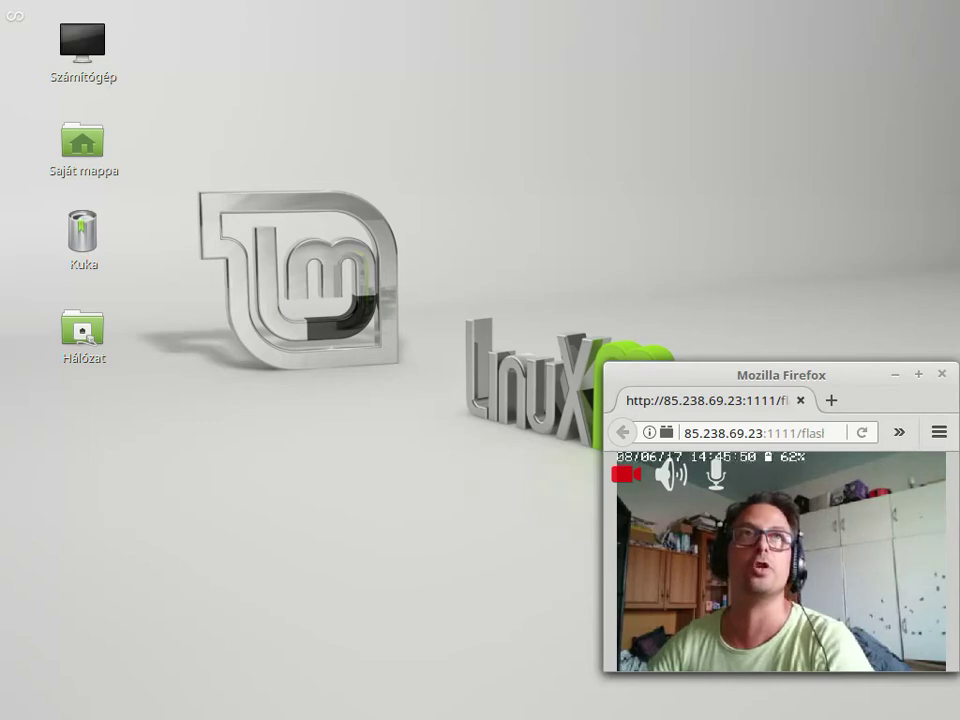
# Look at the workspace overview and the desktop's context options, closing each without choosing anything
pyautogui.hotkey('ctrl', 'alt', 'Up')
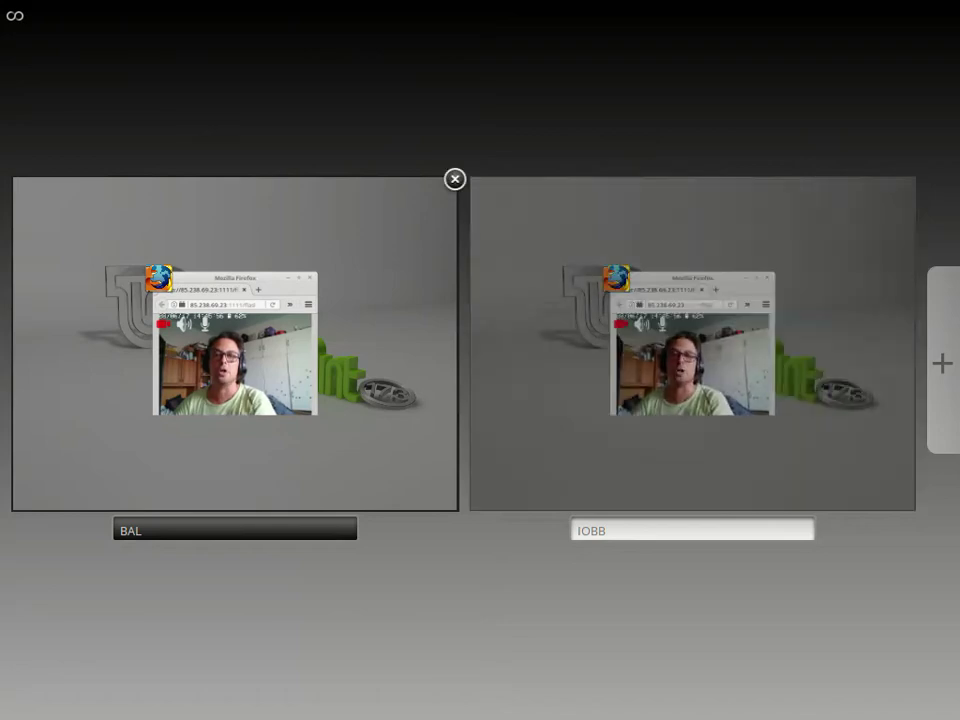
pyautogui.press('Escape')
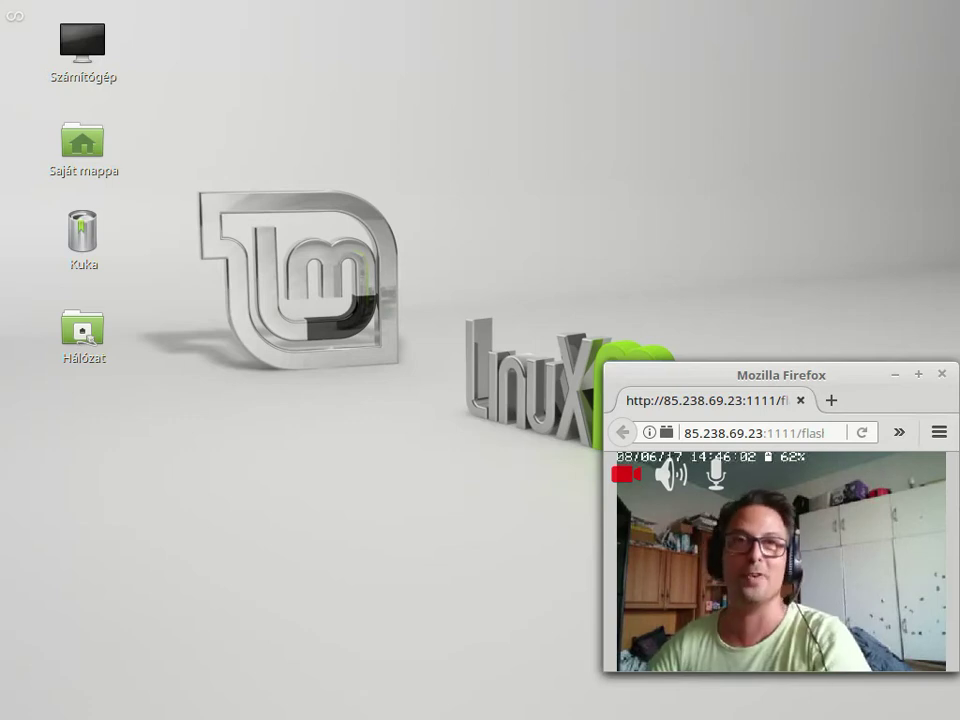
pyautogui.rightClick(308, 297)
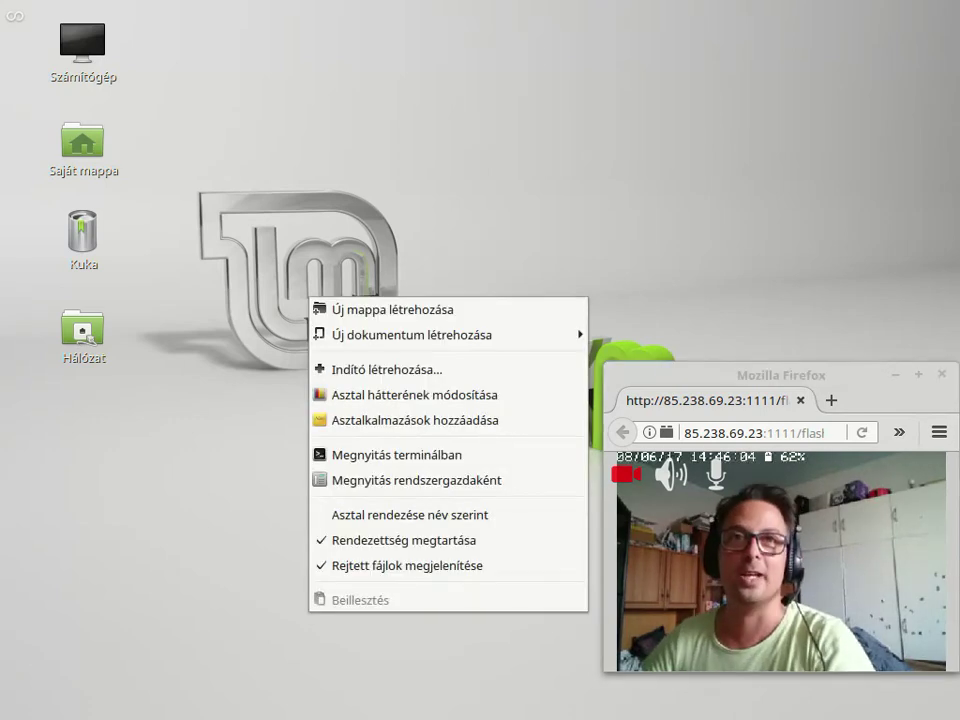
pyautogui.rightClick(447, 267)
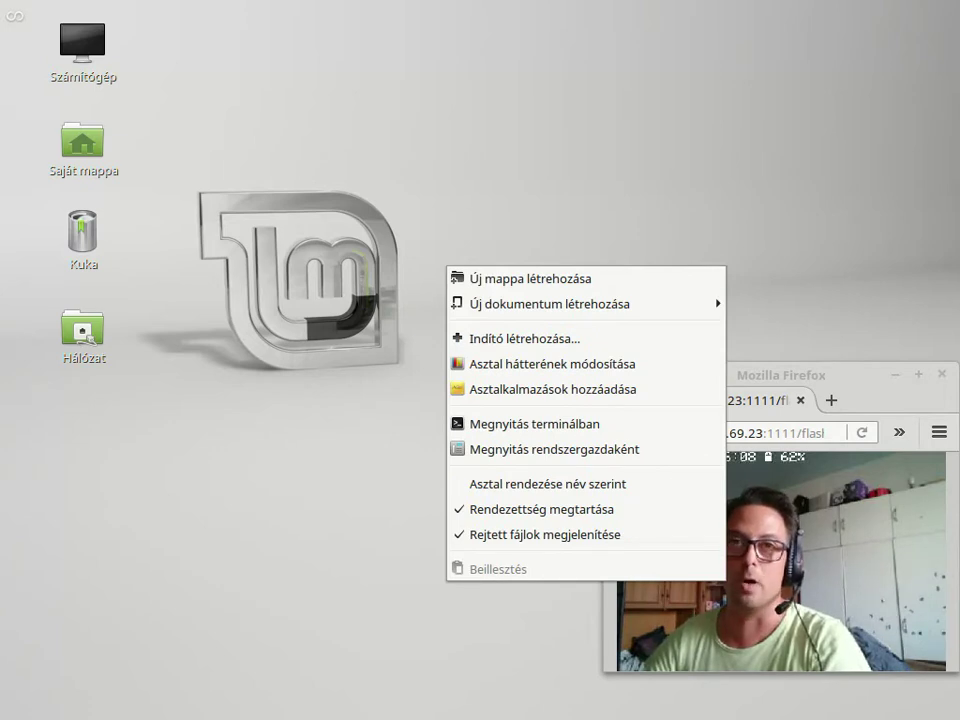
pyautogui.press('Escape')
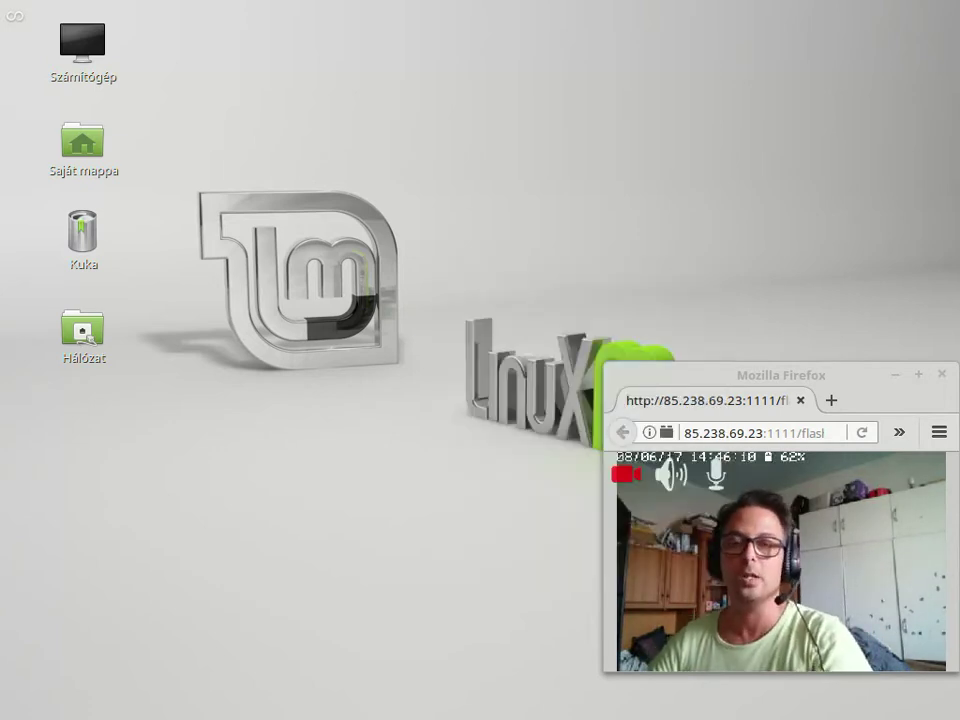
# View the desktop background settings and the full system settings overview, moving the webcam window aside, and close the settings
pyautogui.rightClick(361, 321)
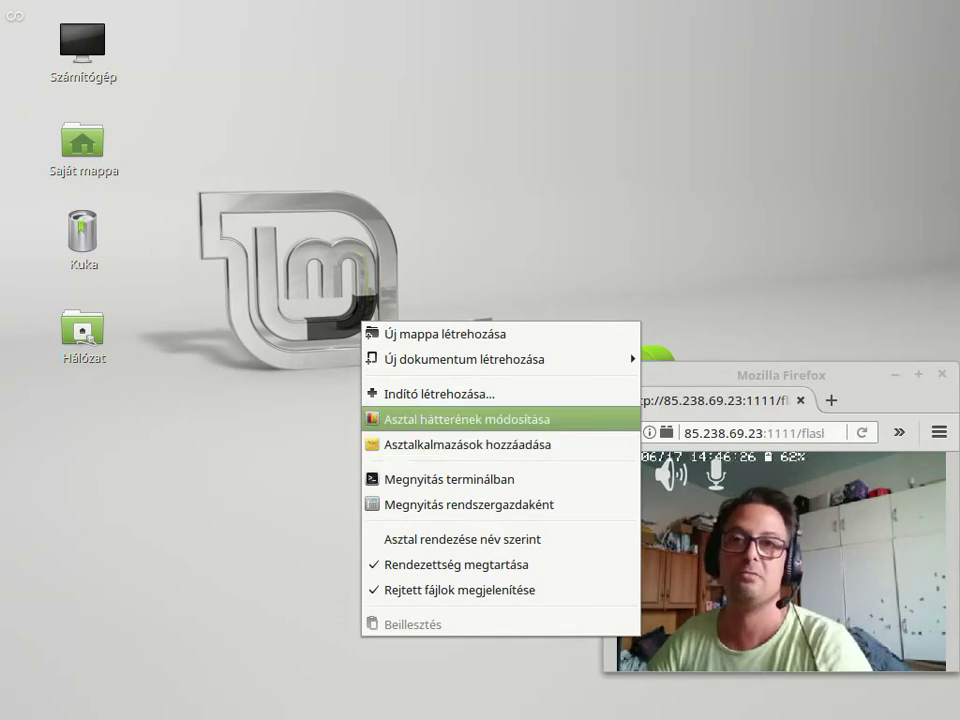
pyautogui.click(405, 428)
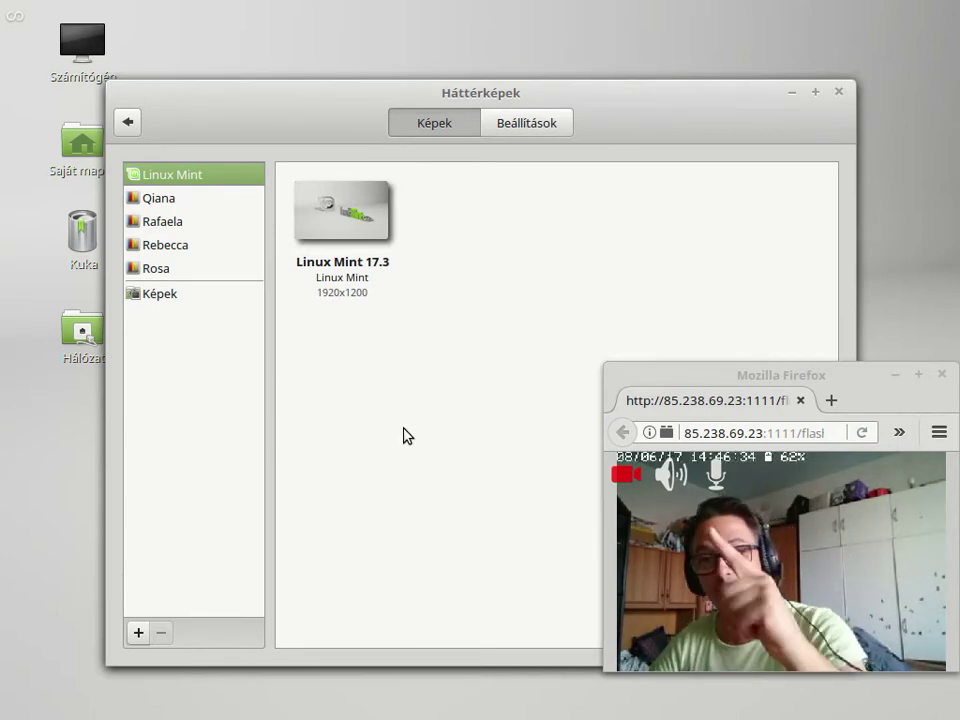
pyautogui.moveTo(752, 378); pyautogui.dragTo(761, 405)
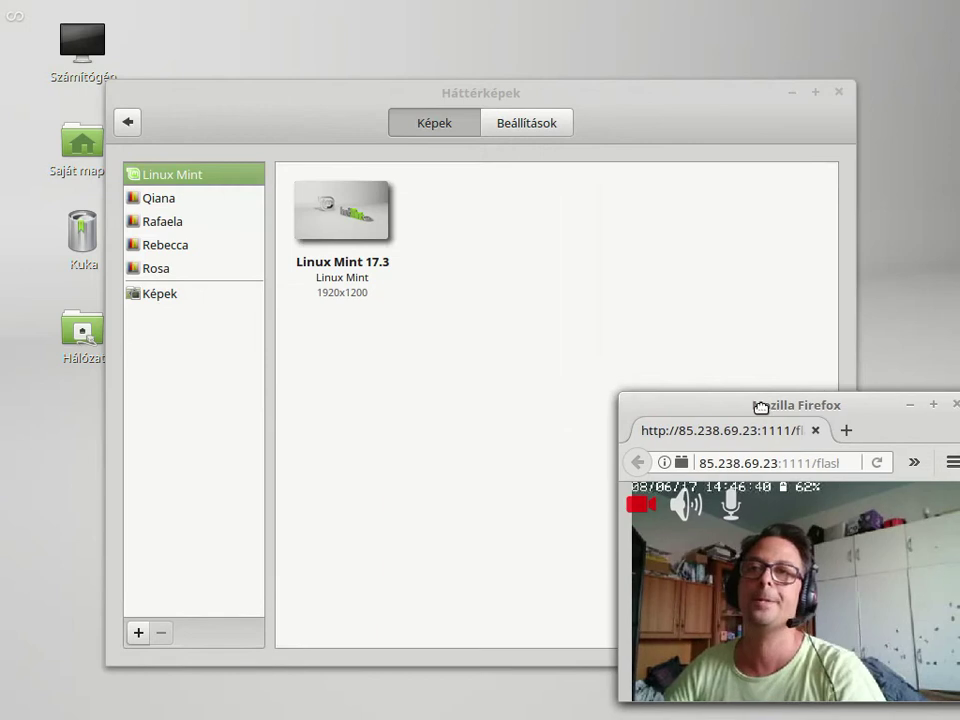
pyautogui.click(122, 127)
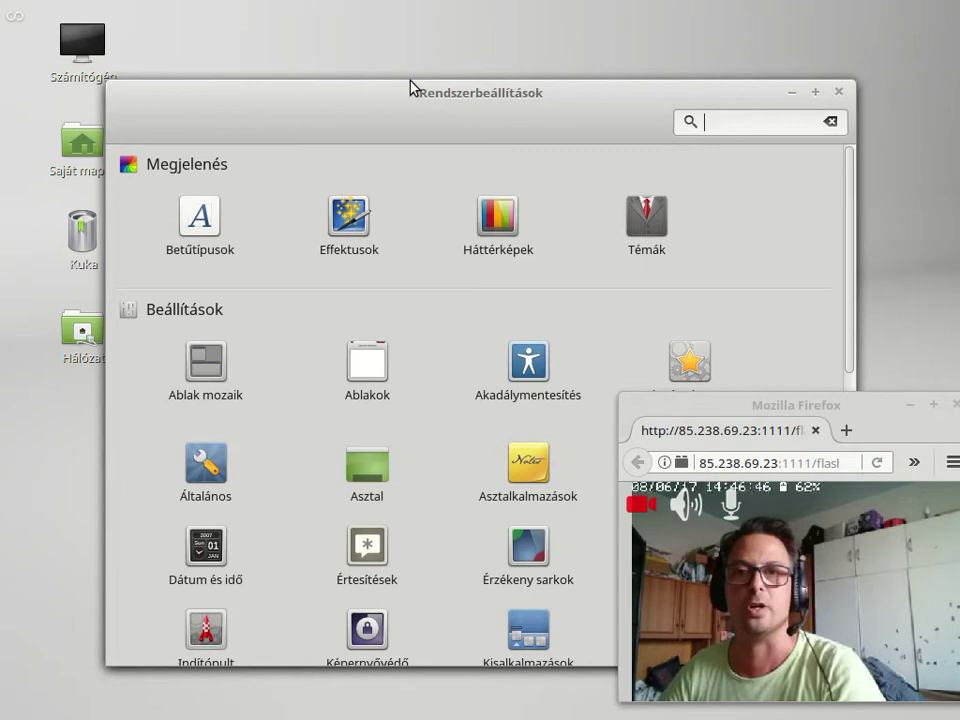
pyautogui.click(839, 91)
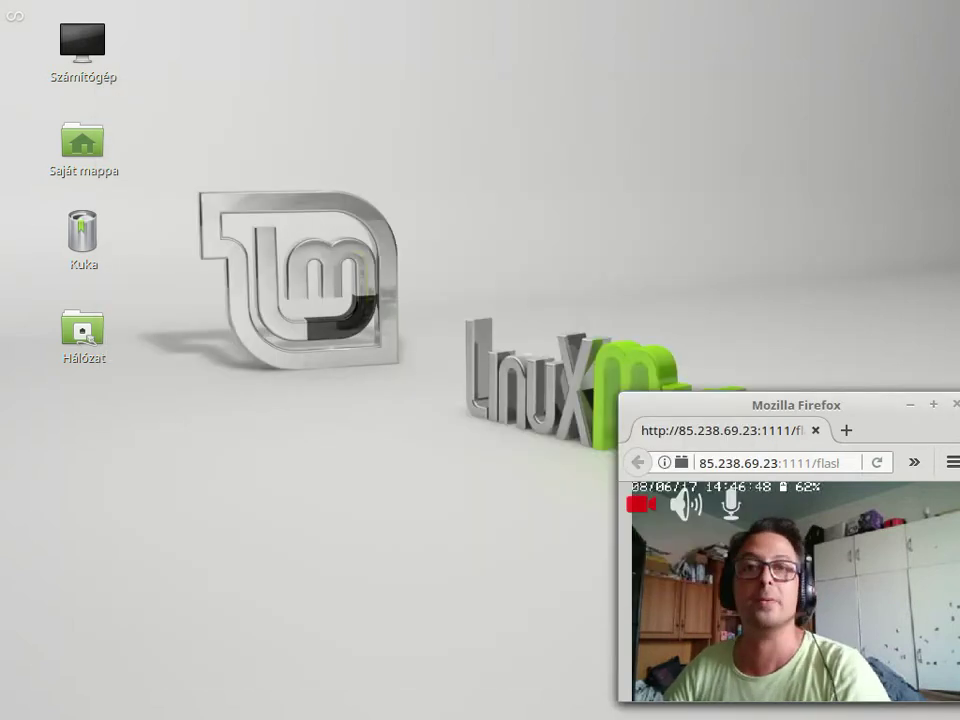
# Open the desklet settings and look through the installed photo frame, launcher and clock desklets
pyautogui.rightClick(469, 369)
pyautogui.press('Escape')
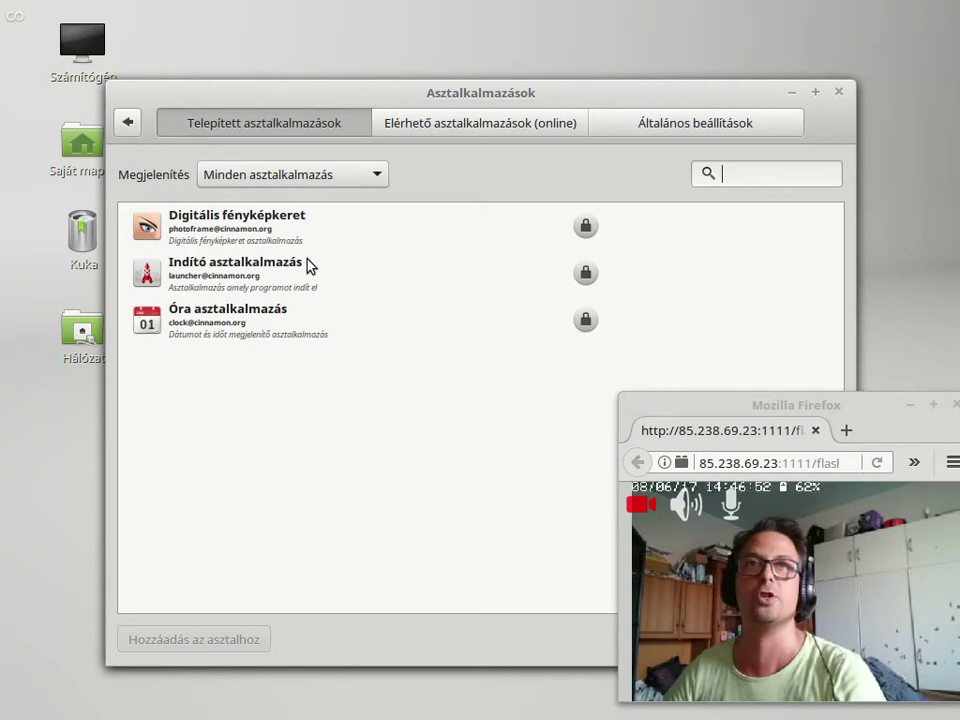
pyautogui.click(278, 240)
pyautogui.click(274, 273)
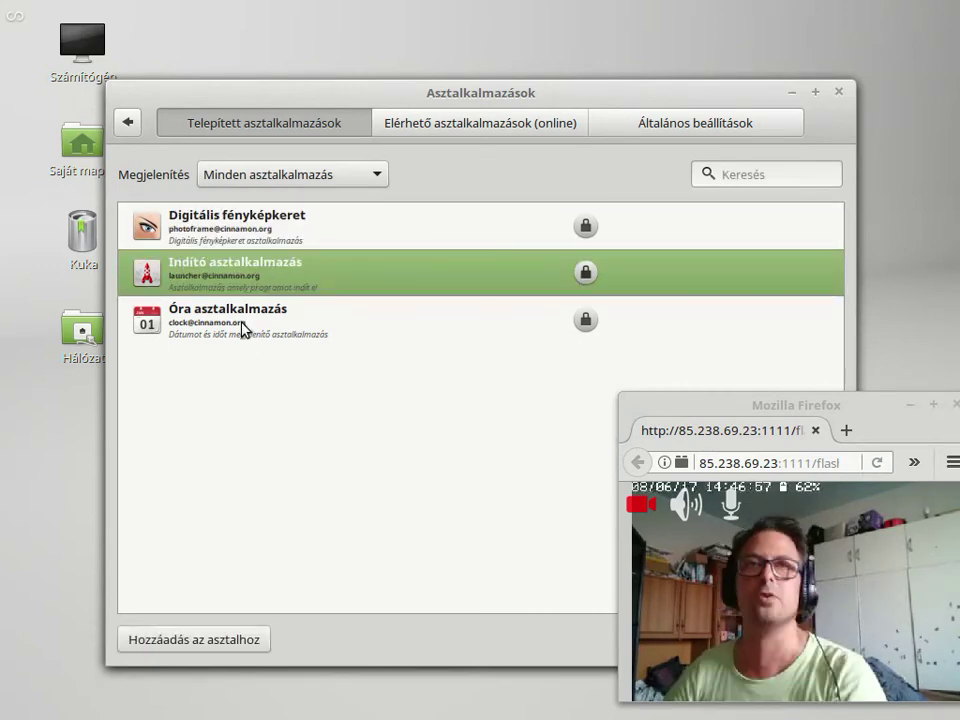
pyautogui.click(243, 329)
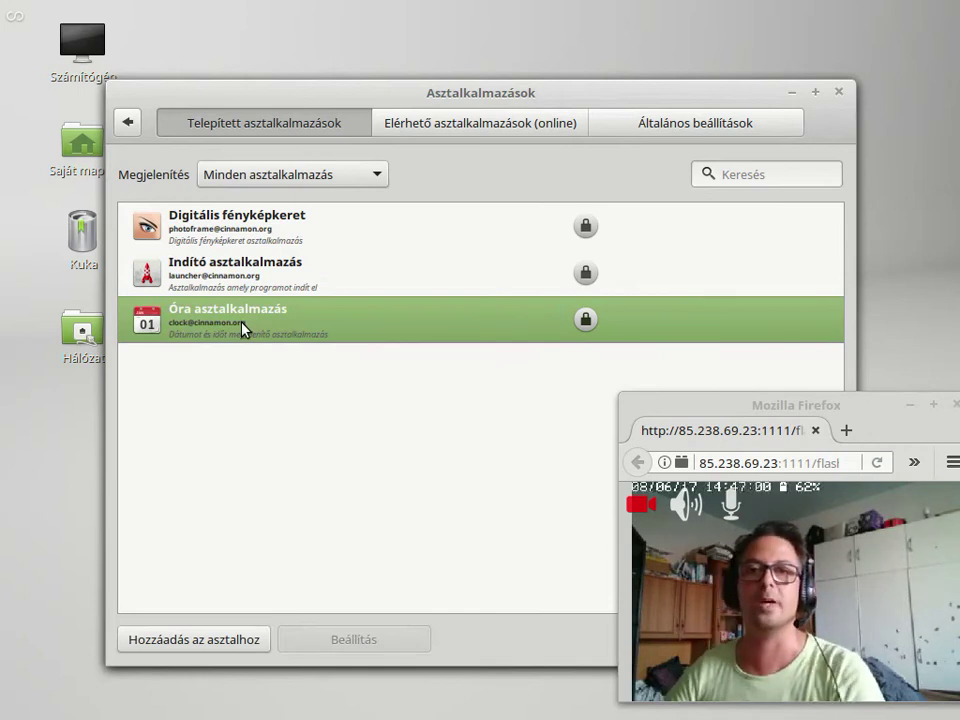
# Return to the system settings overview, open the Panel settings and add a new panel along the bottom edge of the screen
pyautogui.click(129, 123)
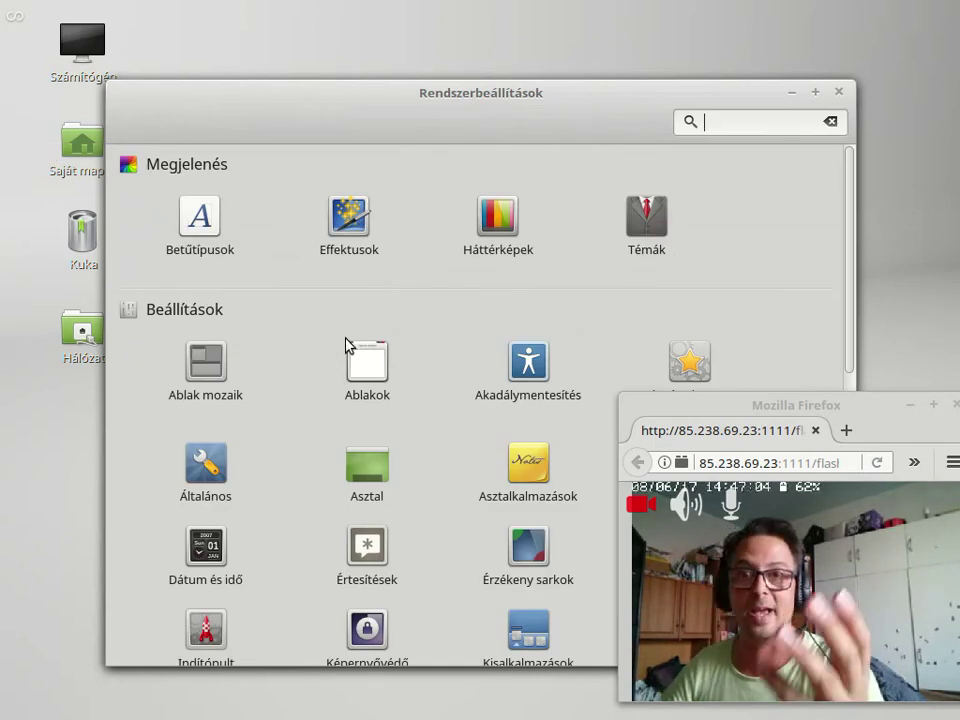
pyautogui.moveTo(711, 401); pyautogui.dragTo(797, 414)
pyautogui.moveTo(405, 96); pyautogui.dragTo(326, 96)
pyautogui.scroll(-5, 540, 476)
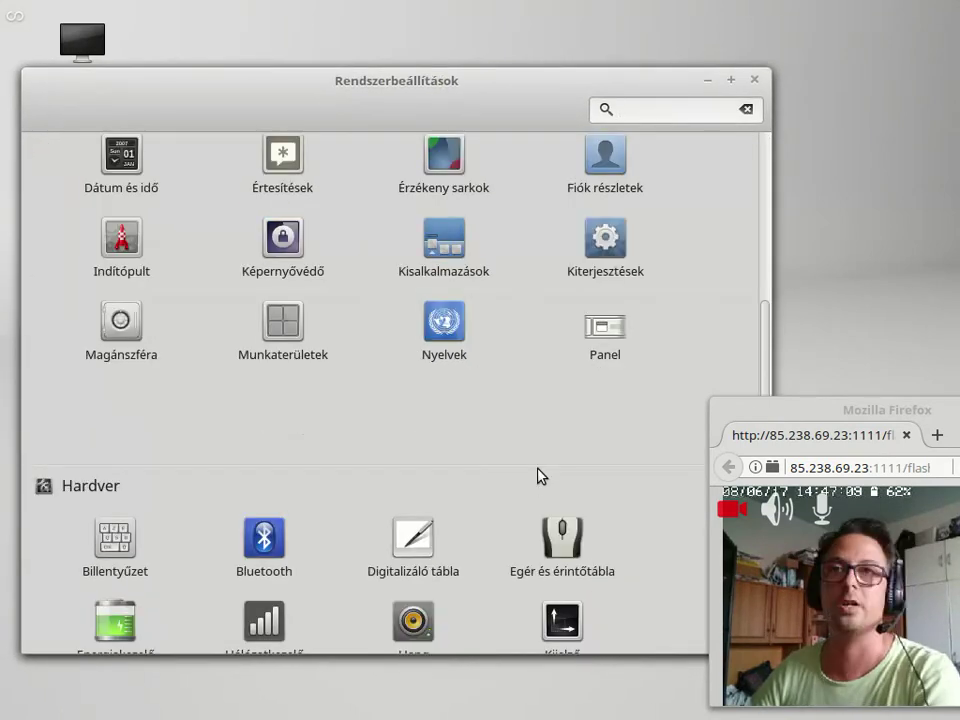
pyautogui.click(617, 335)
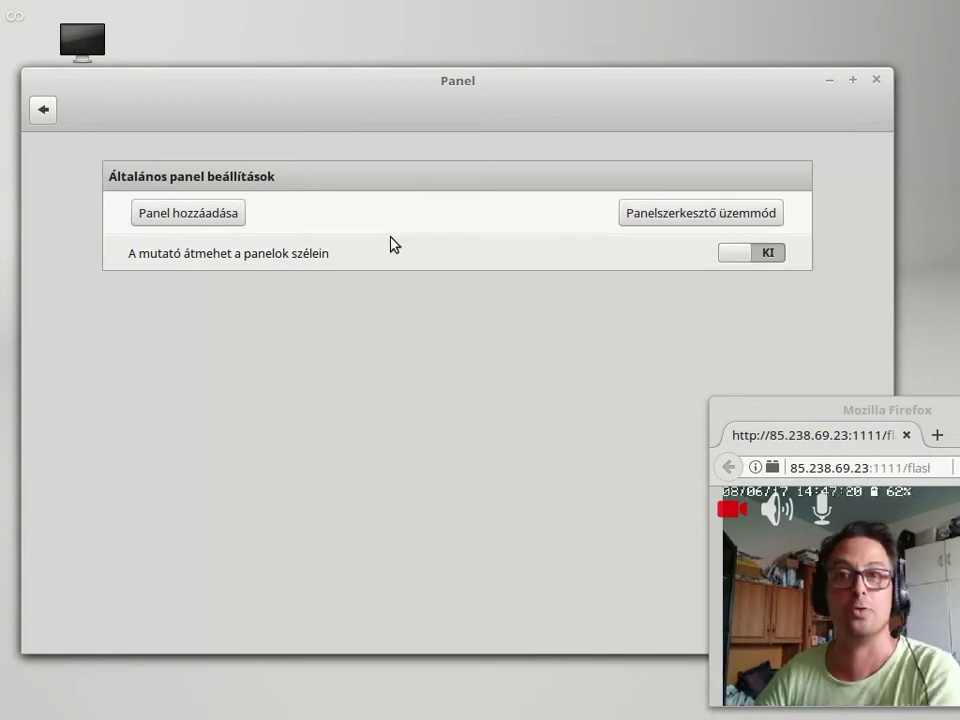
pyautogui.click(195, 213)
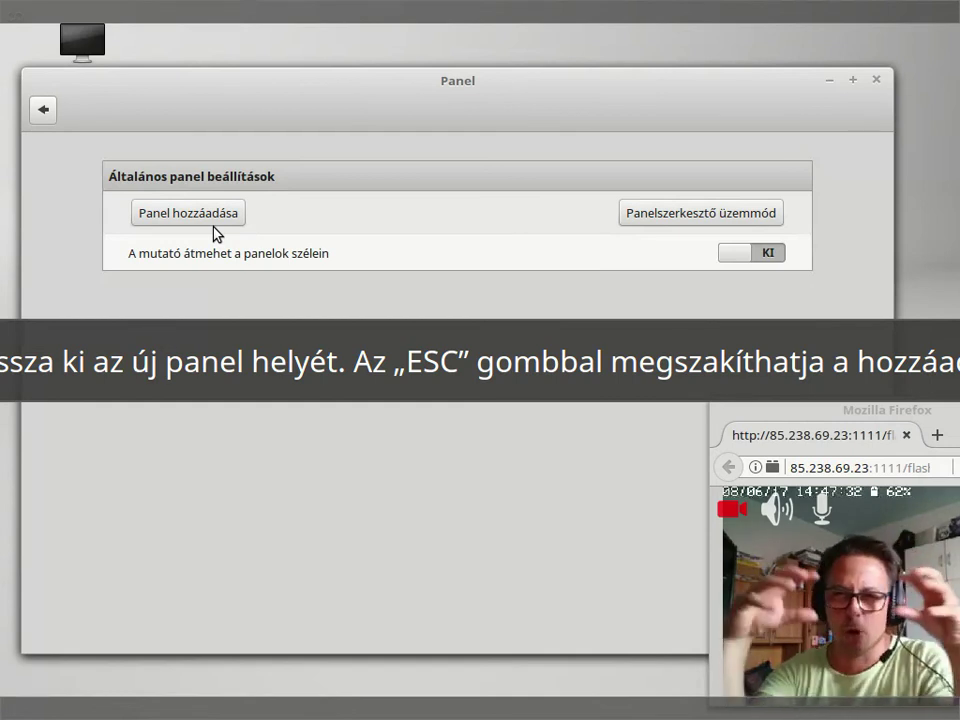
pyautogui.click(172, 714)
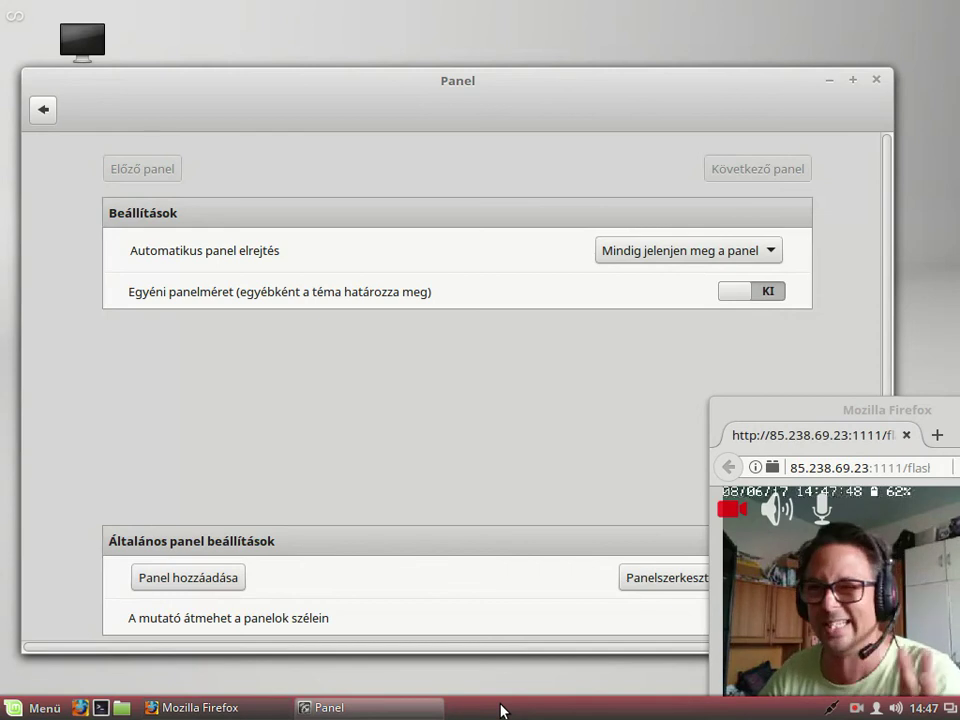
# Remove the Menü applet from the new panel and close the panel settings
pyautogui.rightClick(27, 710)
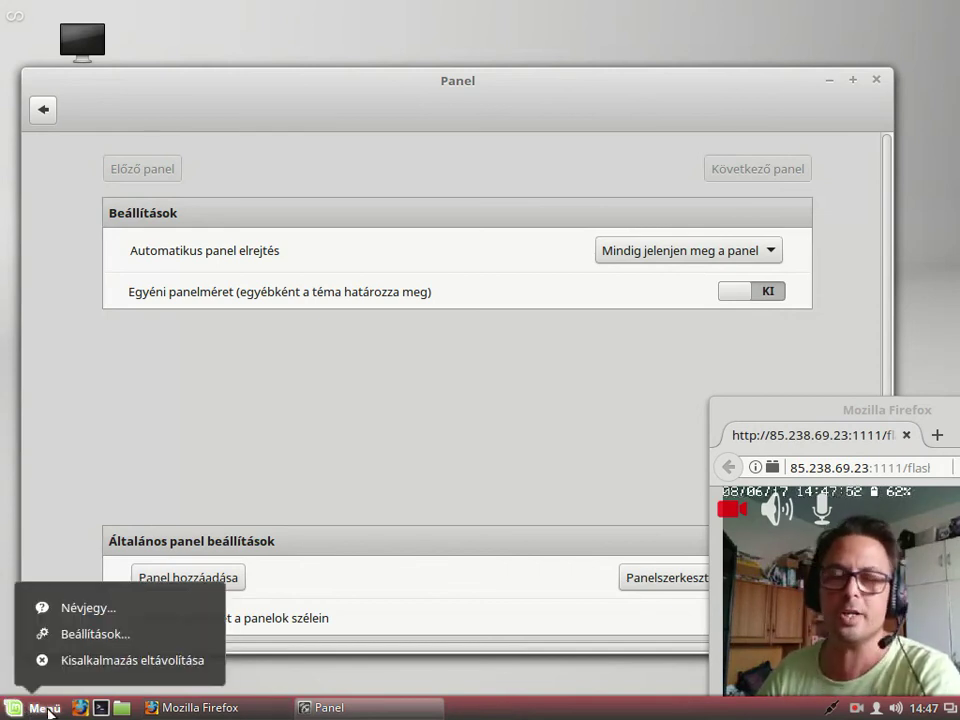
pyautogui.click(182, 664)
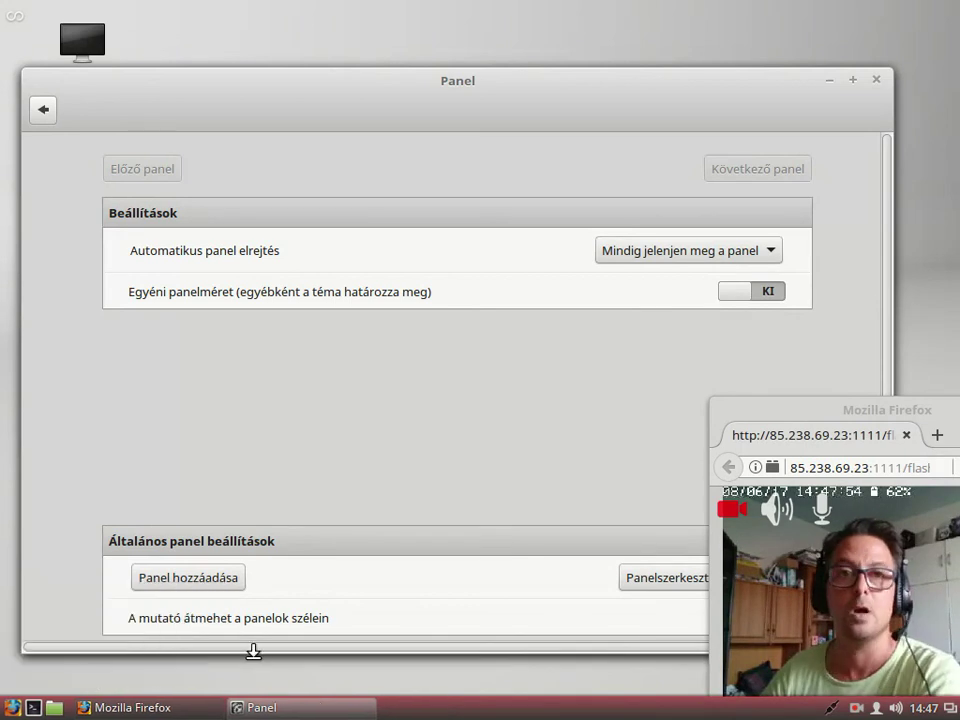
pyautogui.click(876, 79)
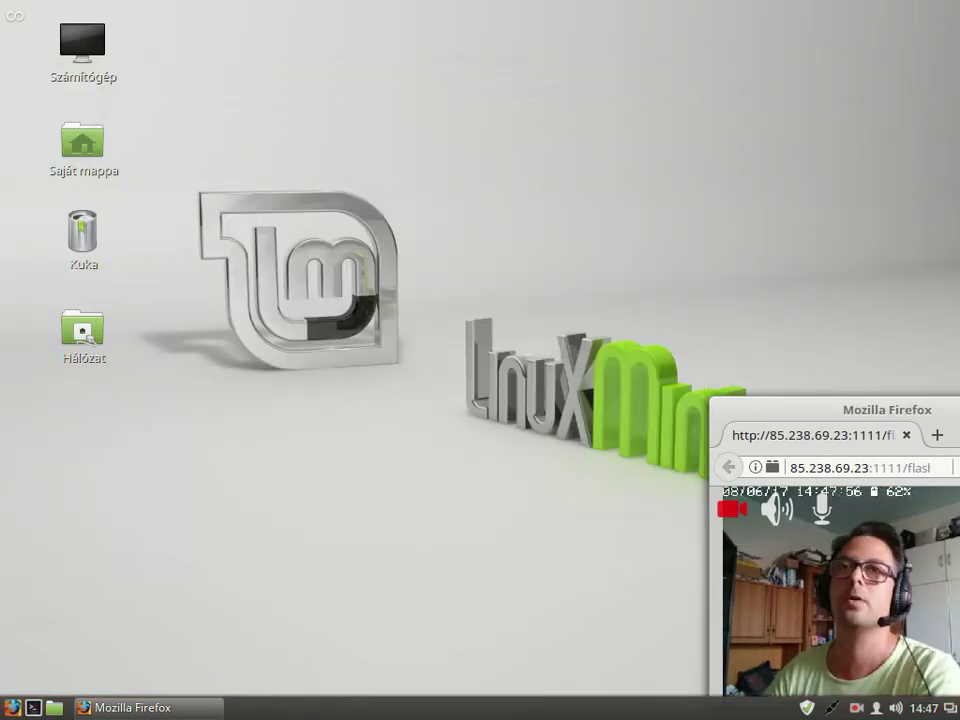